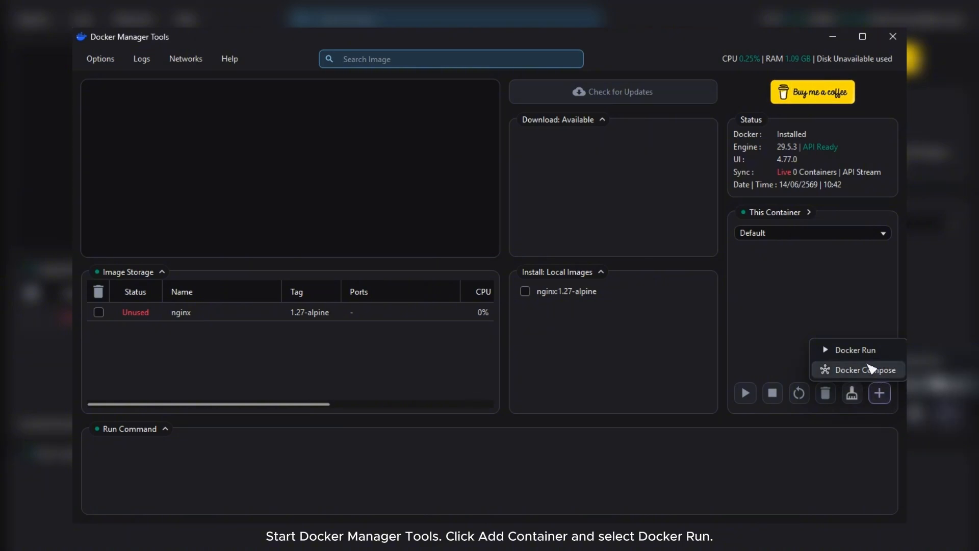
In a new Docker Run container, import and check "docker run -d --name DMT-Tour-Nginx --restart always -p 8094:80 -e NGINX_HOST=dmt-tour.local -e NGINX_PORT=80 -e DMT_ENV=production -v D:\Docker\Nginx\html:/usr/share/nginx/html:ro nginx:1.27-alpine"
click(857, 350)
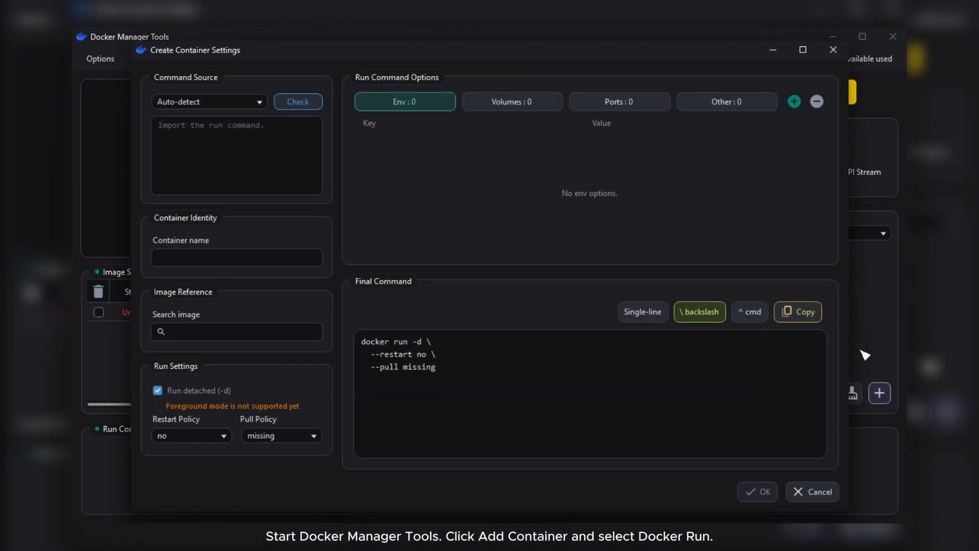
click(240, 160)
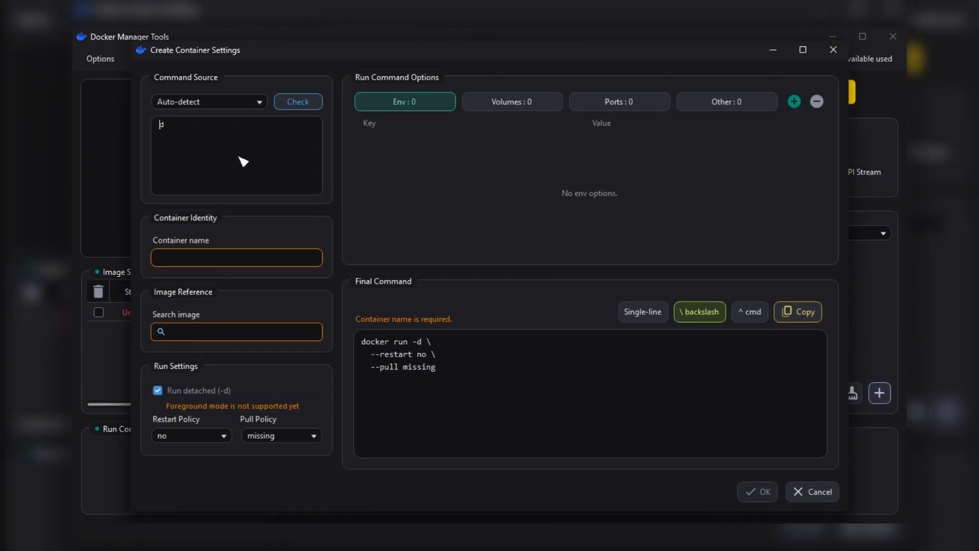
text(docker run -d --name DMT-Tour-Nginx --restart always -p 8094:80 -e NGINX_HOST=dmt-tour.local -e N)
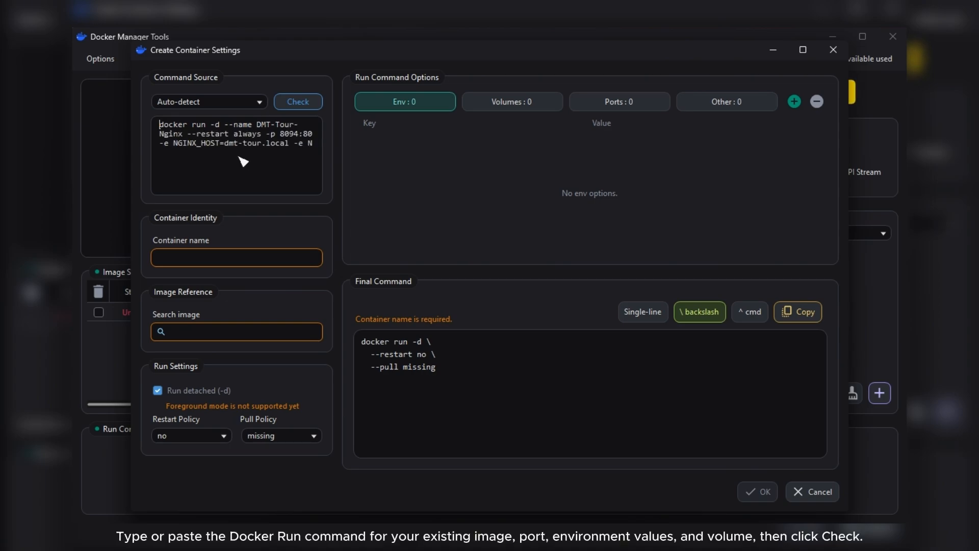
text(GINX_PORT=80 -e DMT_ENV=production -v D:\Docker\Nginx\html:/usr/share/nginx/html:ro nginx:1.27-alpine)
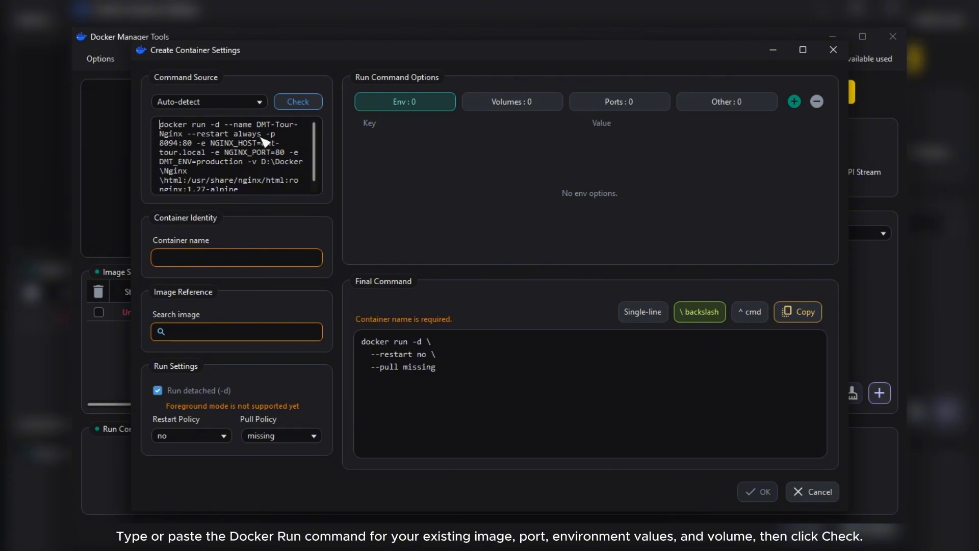
click(302, 105)
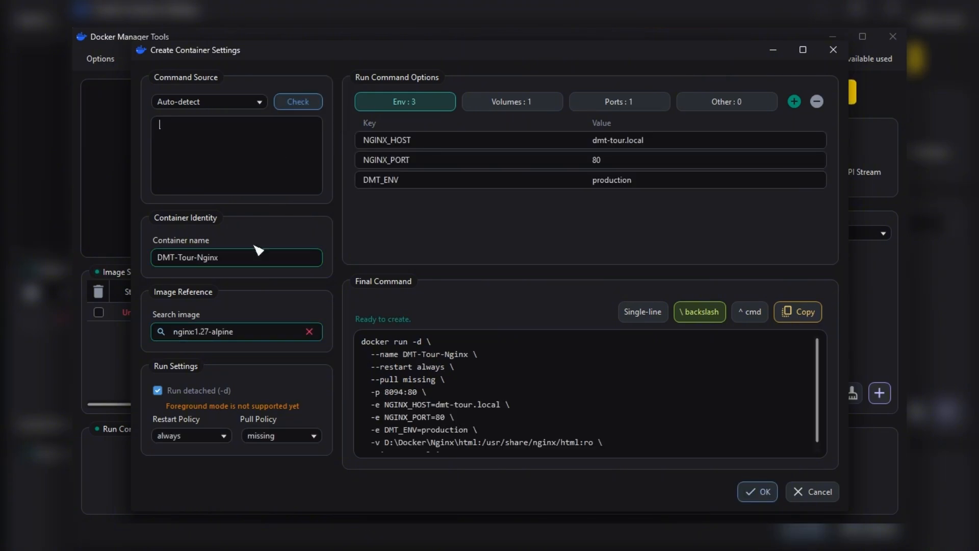
Choose always as the restart policy and review the environment, volume, port and other run options
click(196, 438)
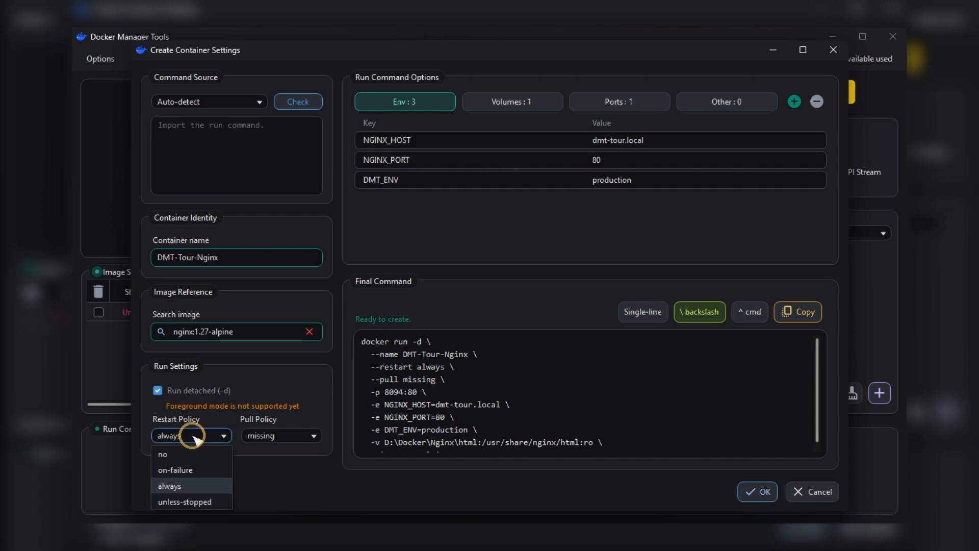
click(192, 483)
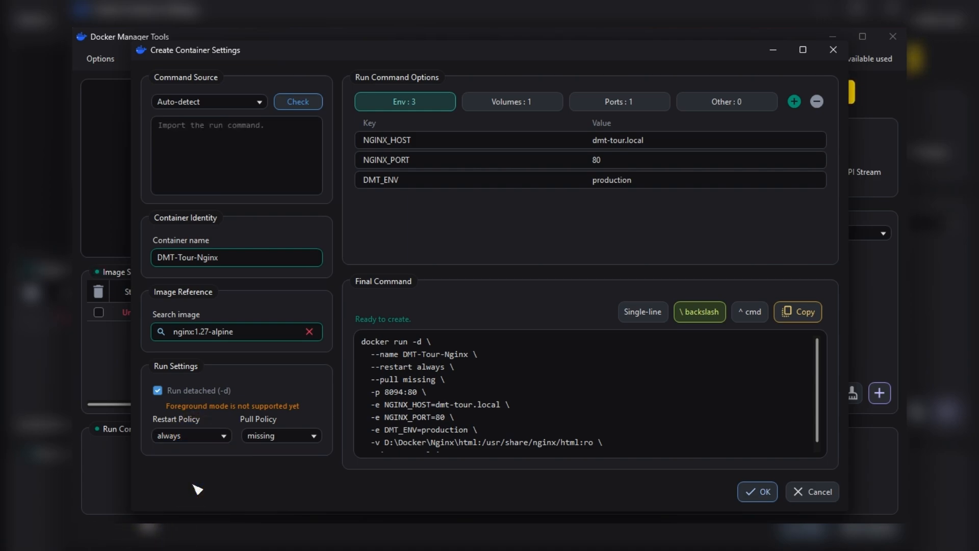
click(405, 100)
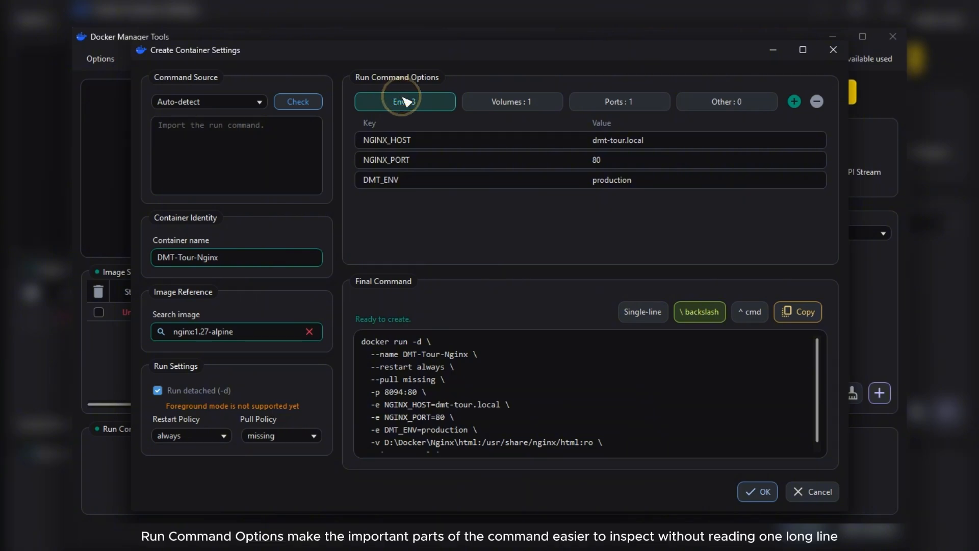
click(510, 102)
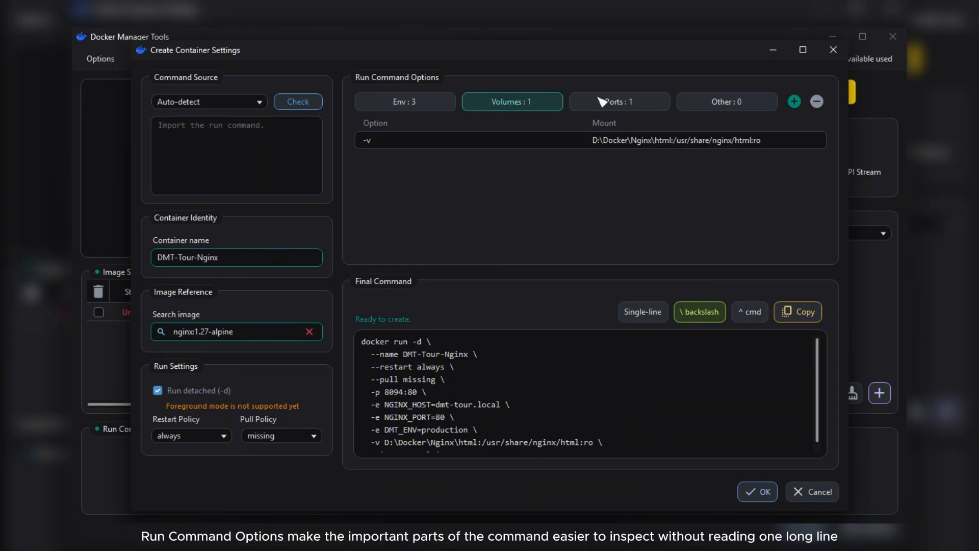
click(619, 101)
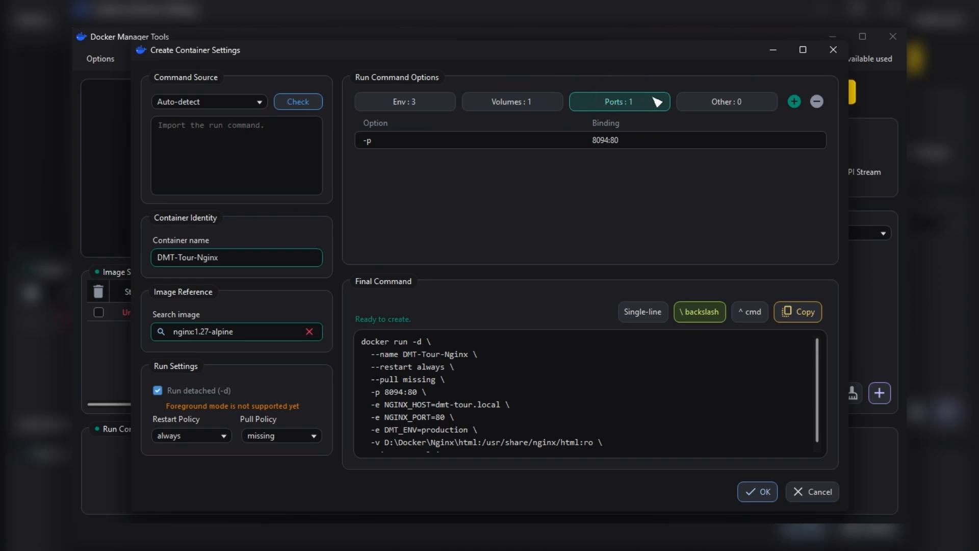
click(732, 102)
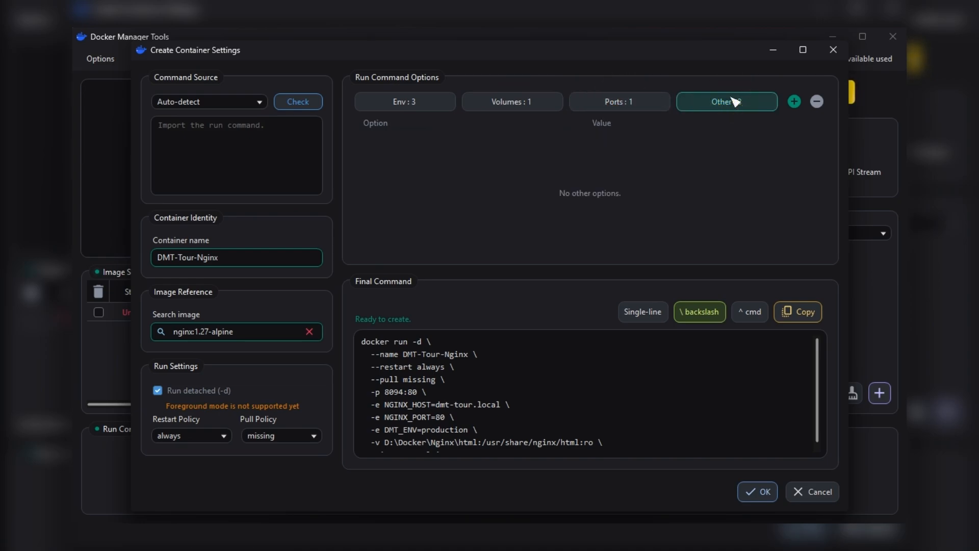
click(404, 102)
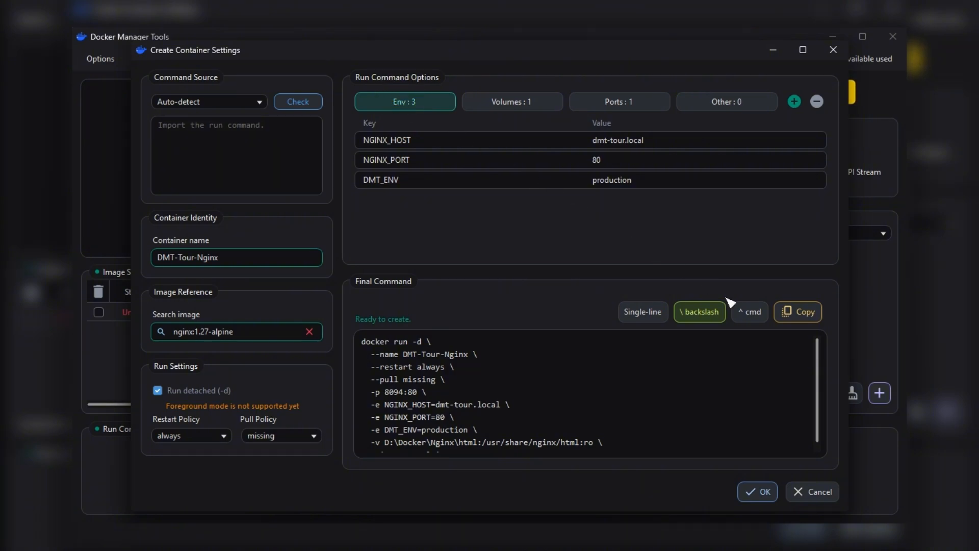
Preview the final command in cmd and single-line formats and create the DMT-Tour-Nginx container
click(745, 310)
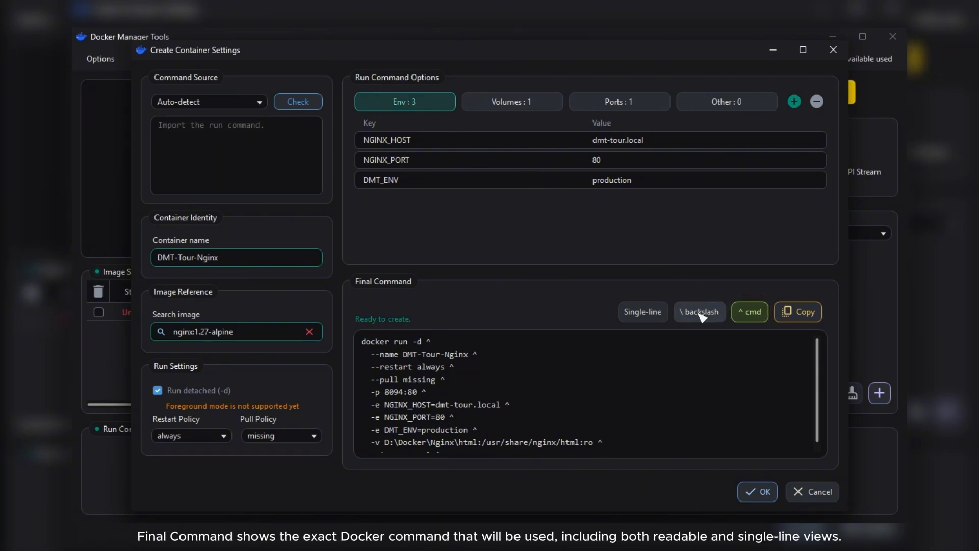
click(644, 312)
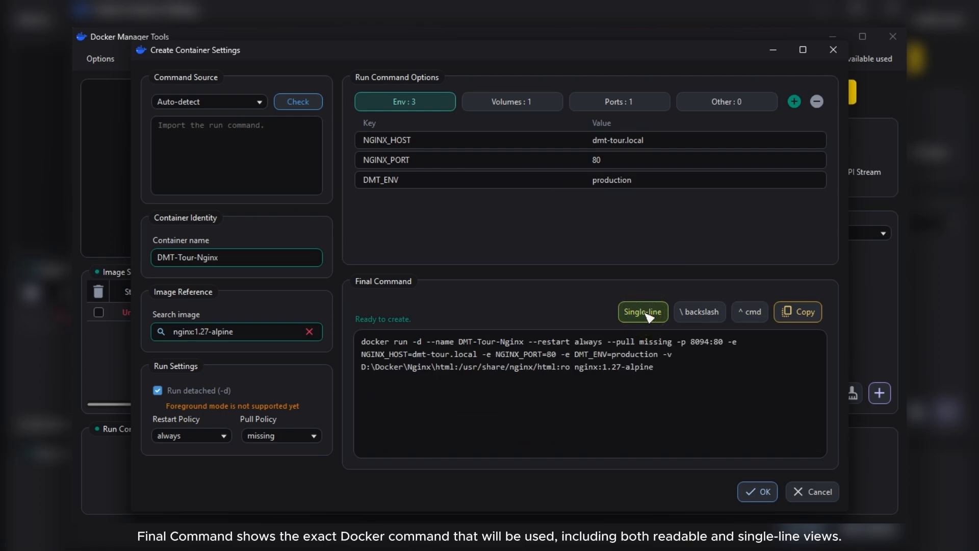
click(761, 492)
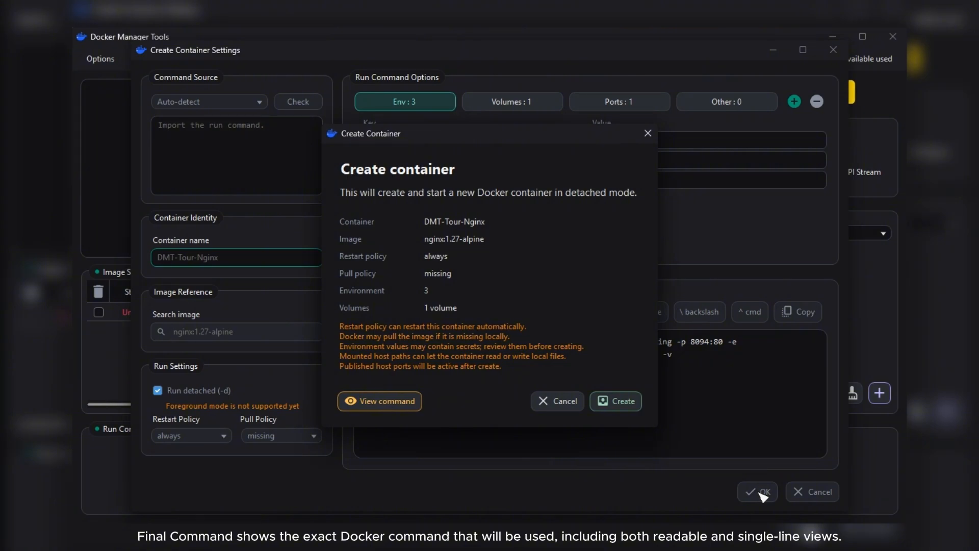
click(618, 403)
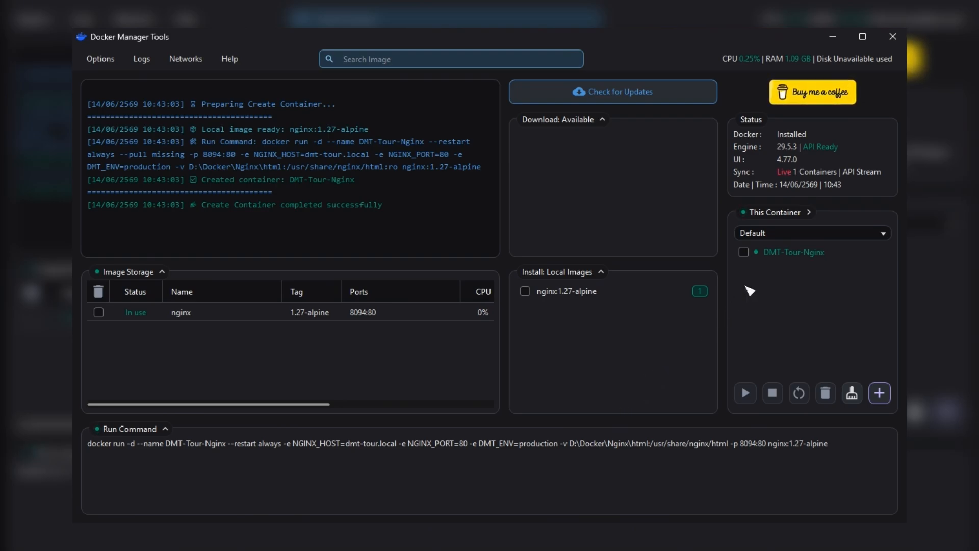
Examine the new container and its image storage entry, and view its saved run command in full
mouse_move(787, 255)
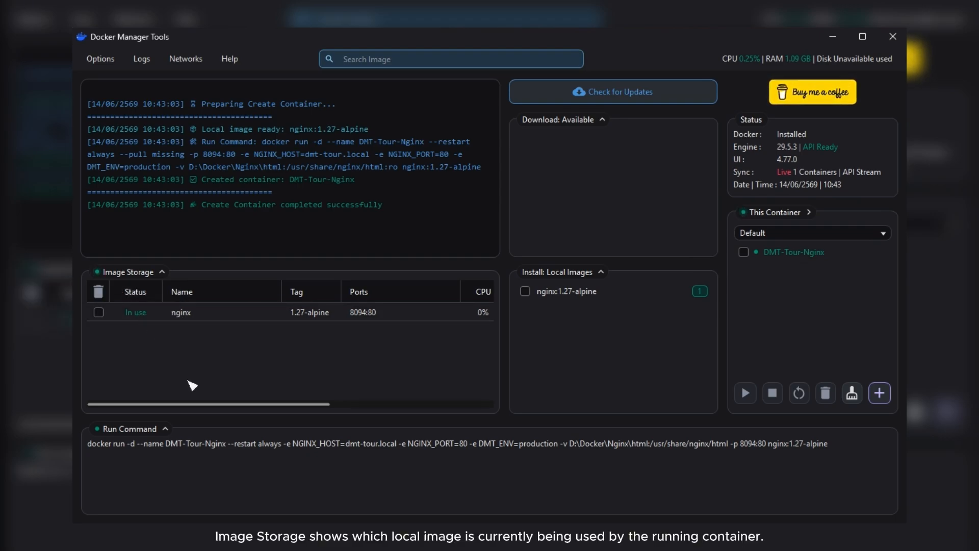
mouse_move(206, 404)
mouse_down()
mouse_move(383, 406)
mouse_move(207, 406)
mouse_up()
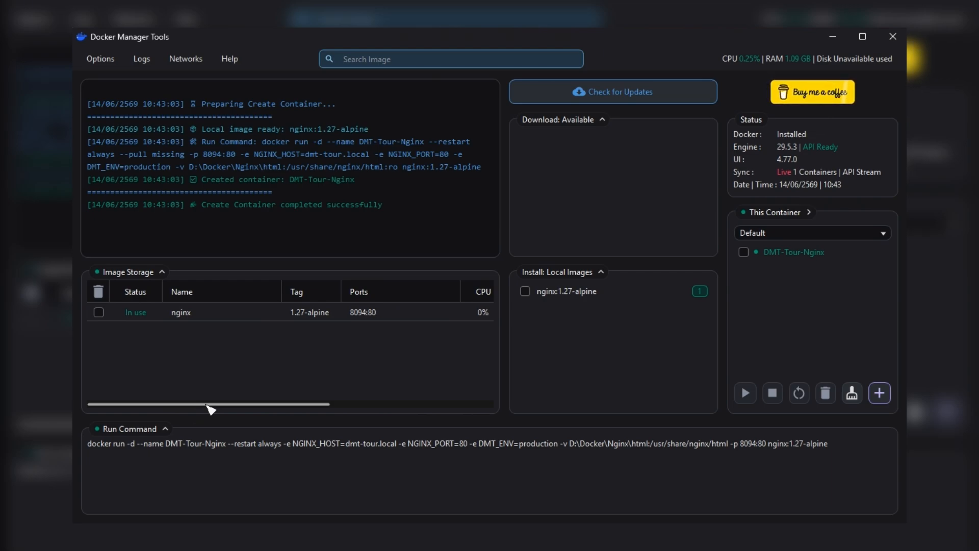
right_click(236, 447)
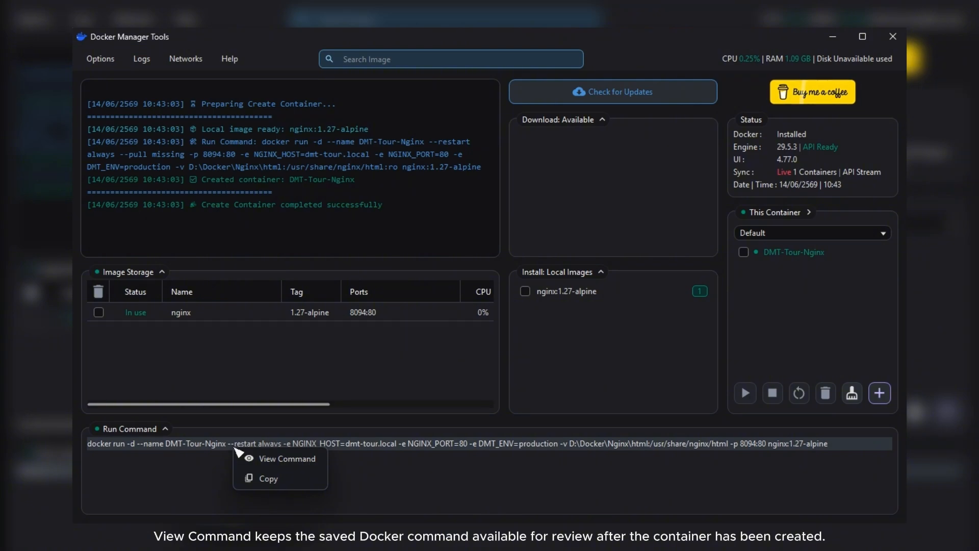
click(258, 461)
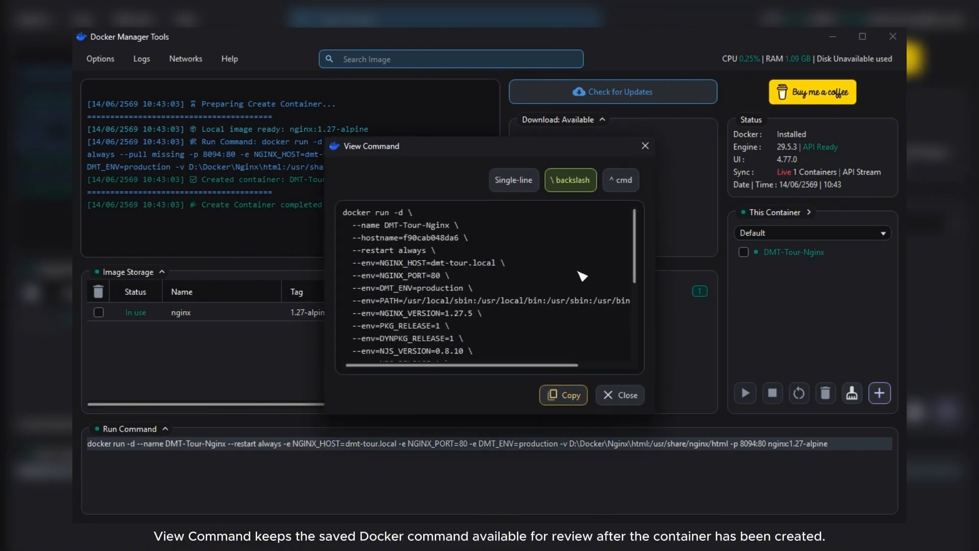
mouse_move(637, 241)
mouse_down()
mouse_move(638, 347)
mouse_move(637, 241)
mouse_up()
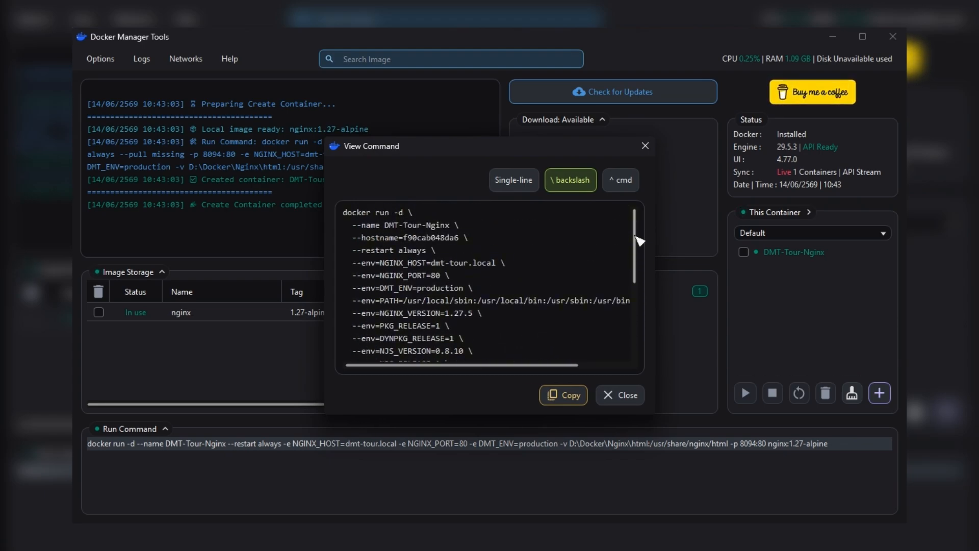
click(628, 396)
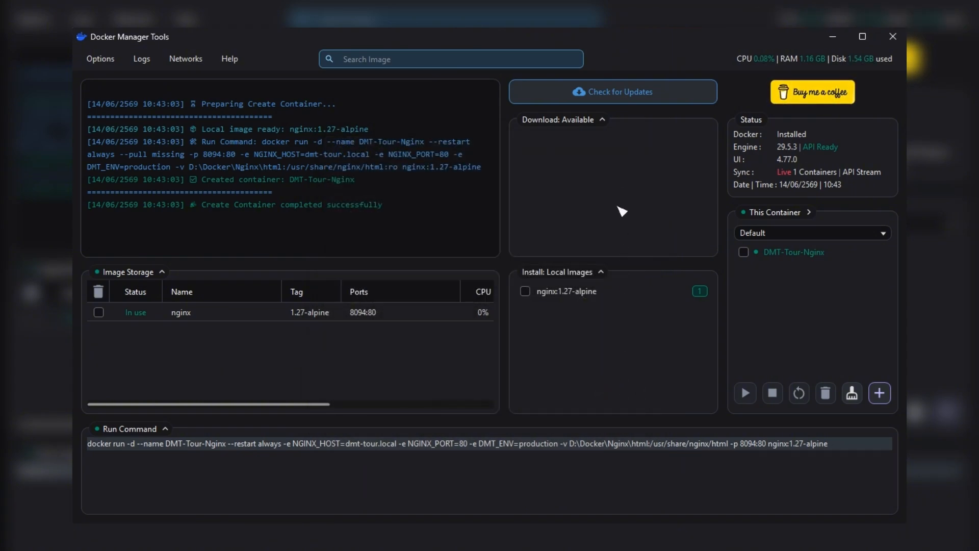
Check the DMT-Tour-Nginx container for image updates and download nginx:1.31.1 to local storage
click(620, 93)
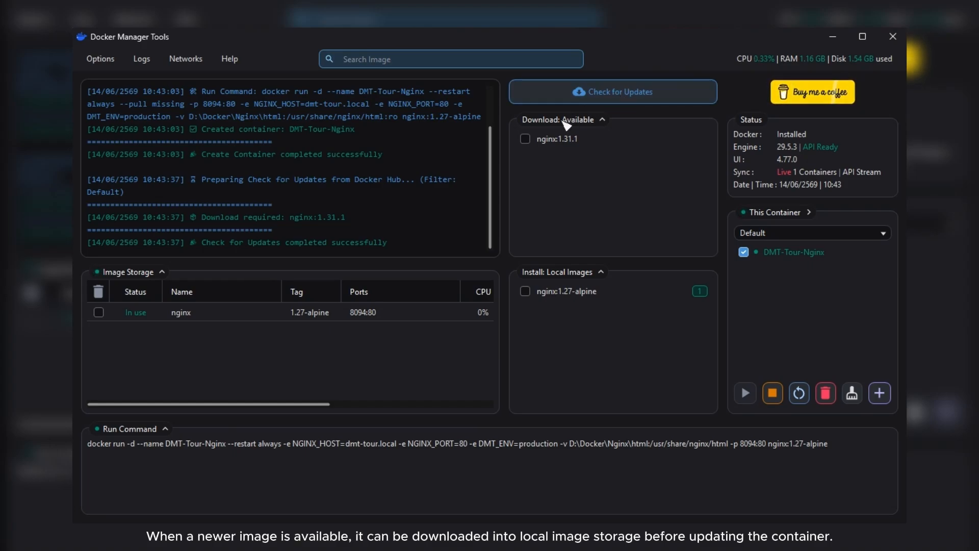
click(525, 139)
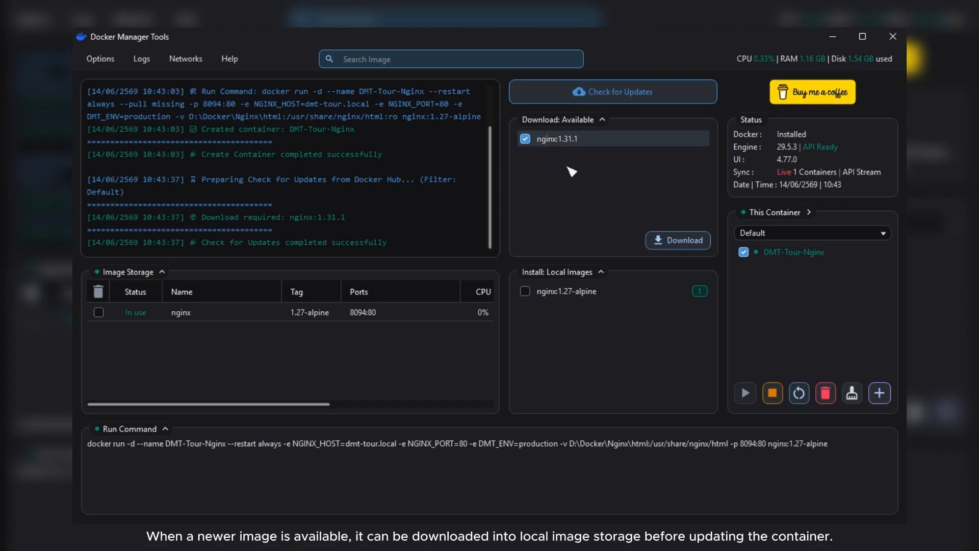
click(678, 242)
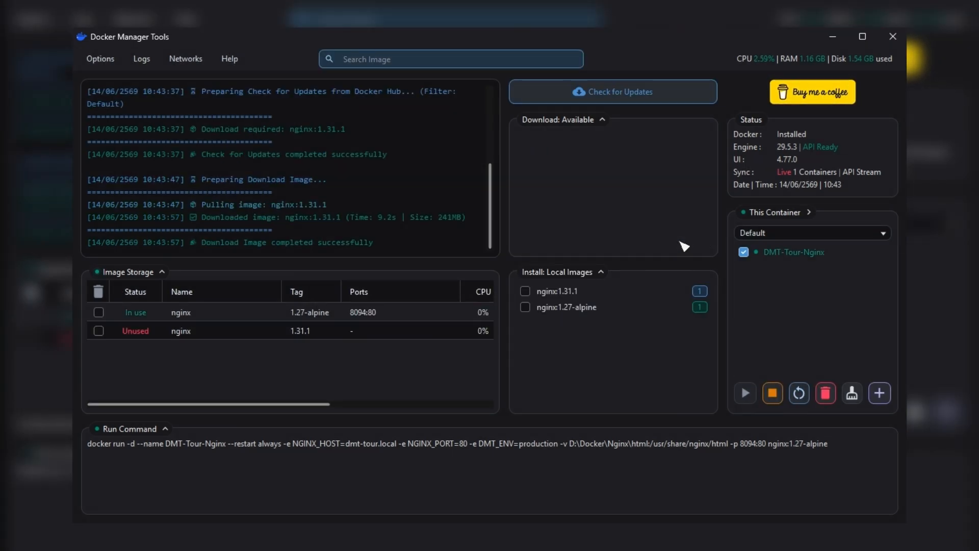
Start updating DMT-Tour-Nginx to the local image nginx:1.31.1 and review its environment, volume, port and other options
click(526, 291)
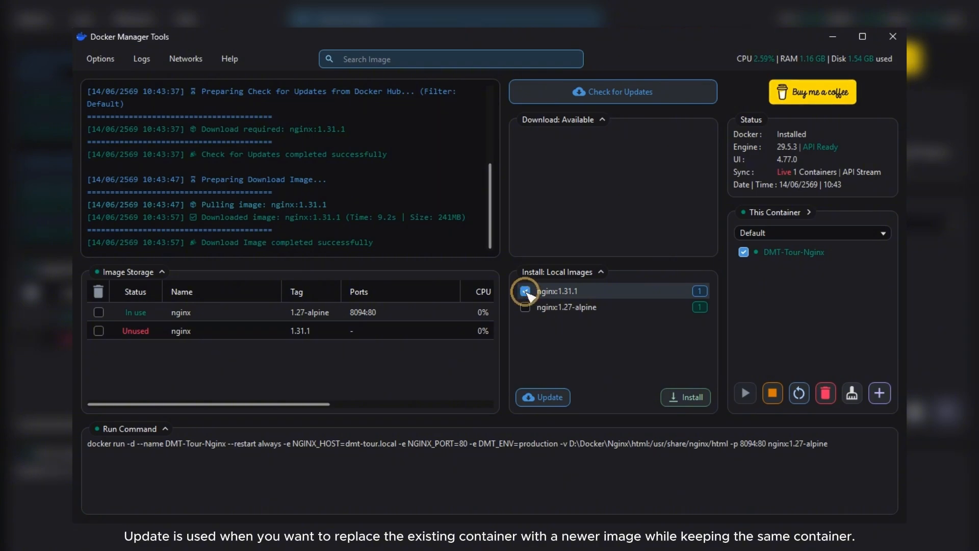
click(544, 398)
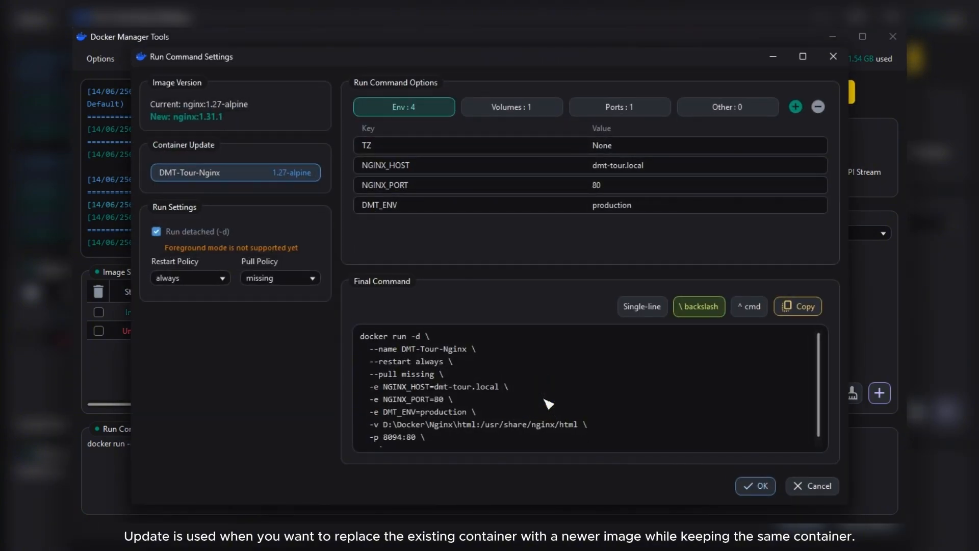
click(403, 105)
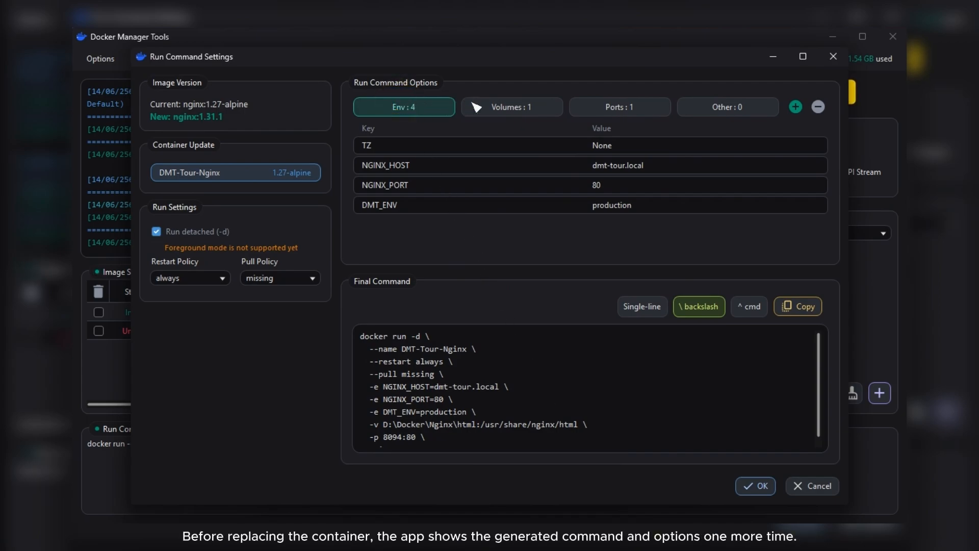
click(512, 105)
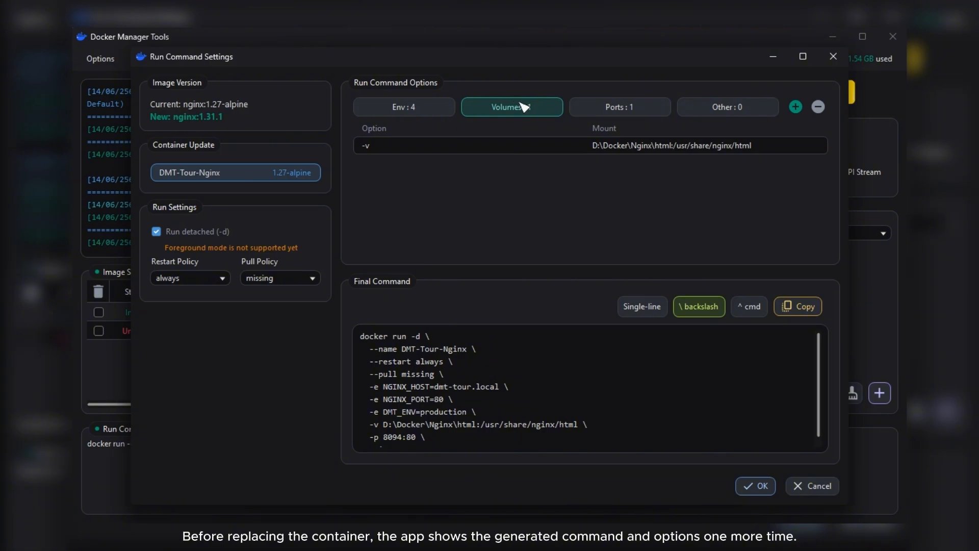
click(622, 107)
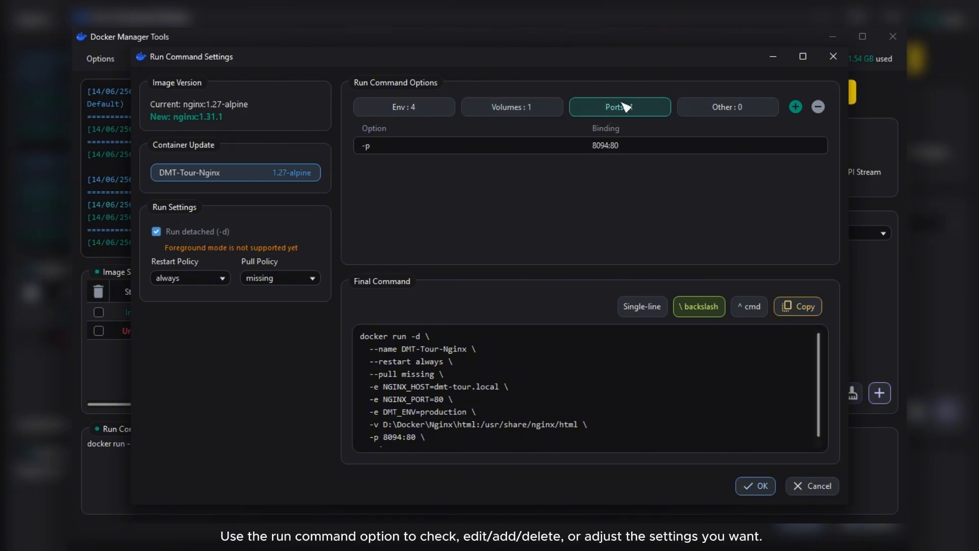
click(729, 106)
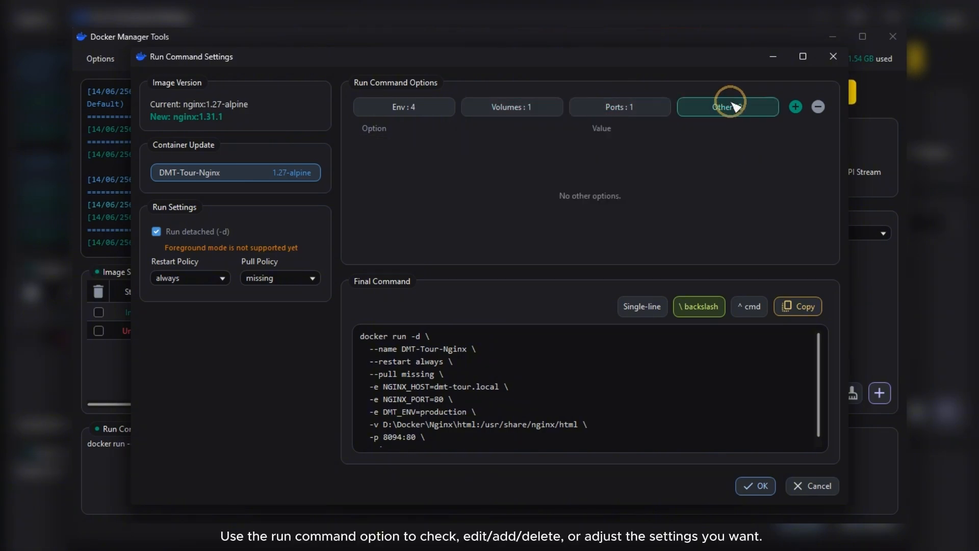
click(406, 106)
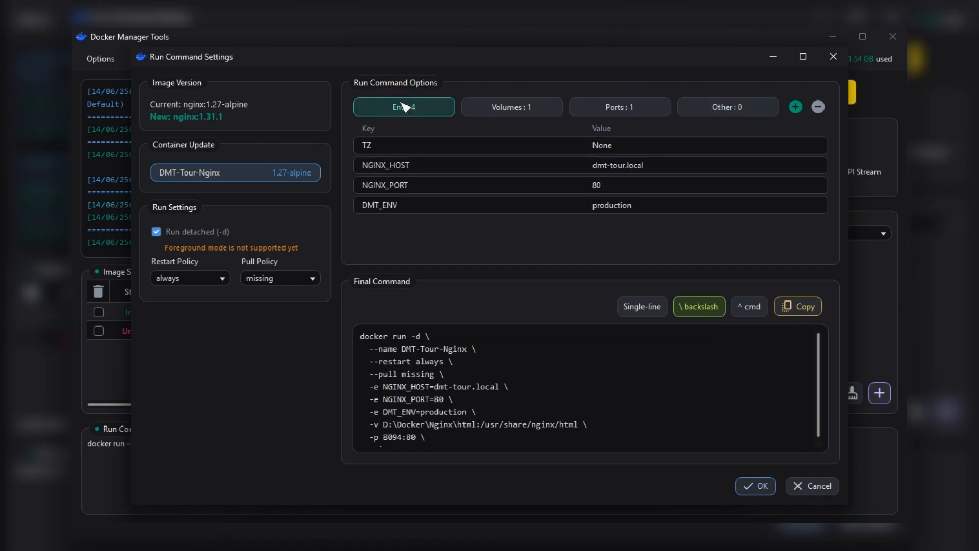
Preview the updated run command in cmd and single-line formats and replace DMT-Tour-Nginx with the nginx:1.31.1 version
click(750, 308)
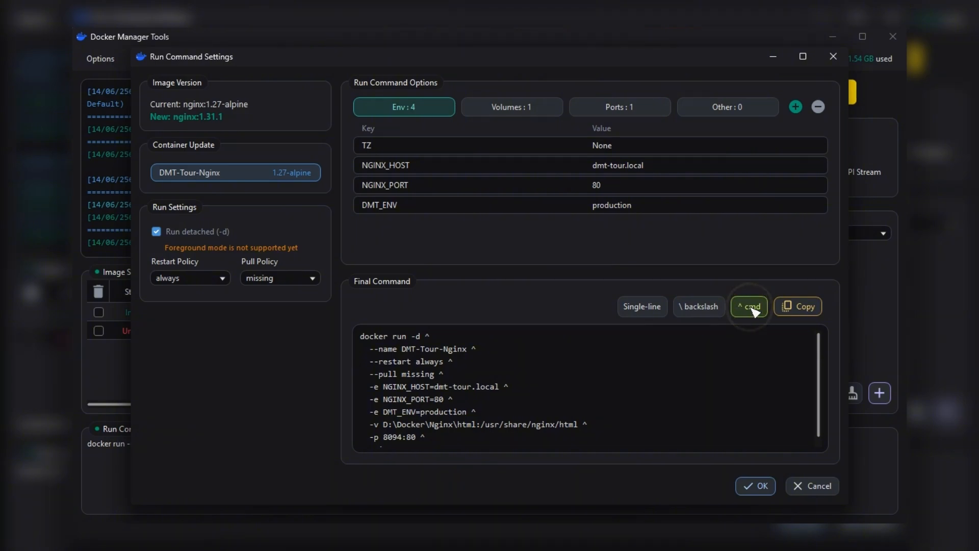
click(644, 307)
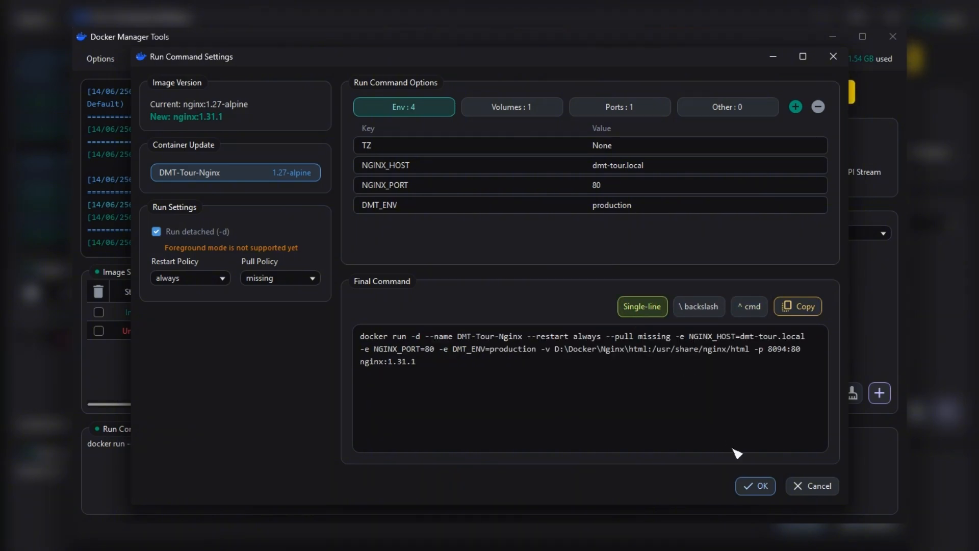
click(756, 486)
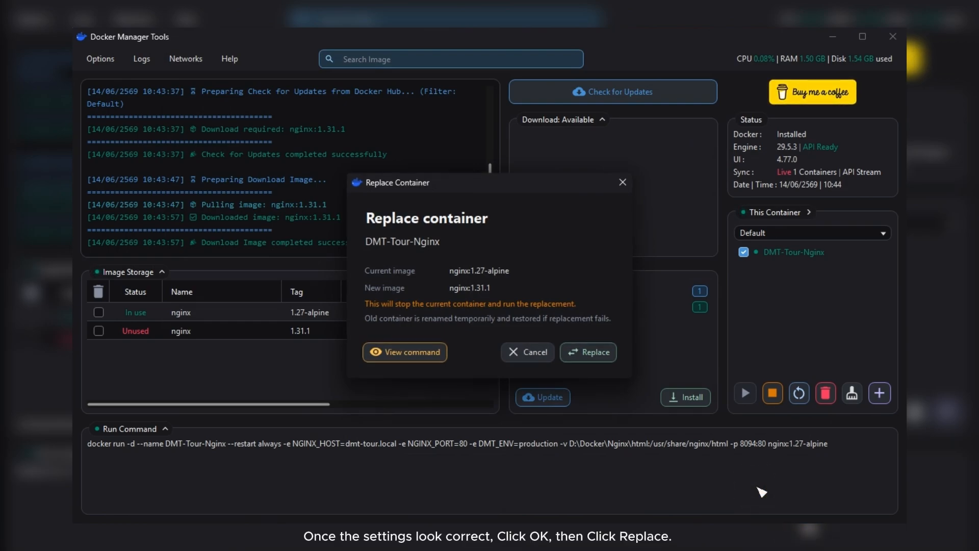
click(592, 353)
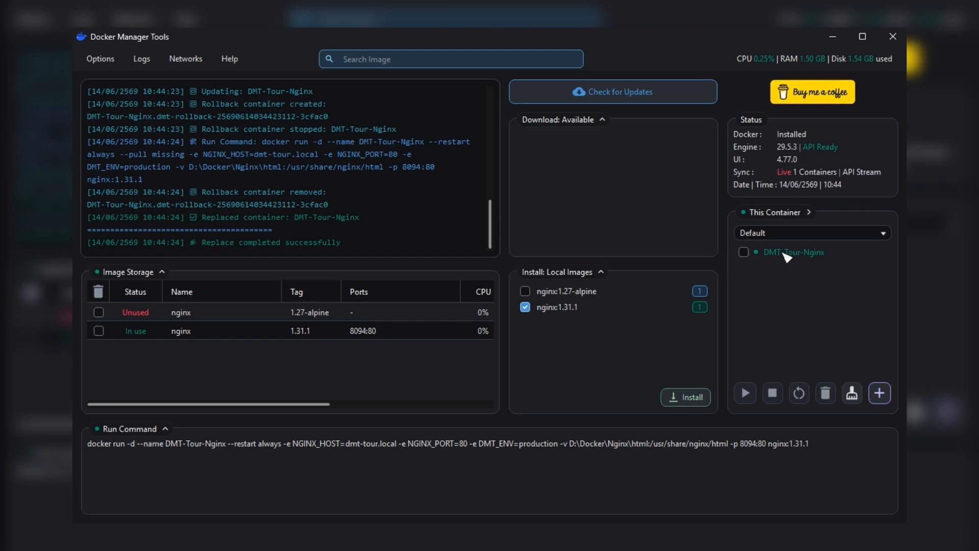
Examine the replaced DMT-Tour-Nginx container and the status, tag and remaining columns of its nginx entry in image storage
mouse_move(787, 256)
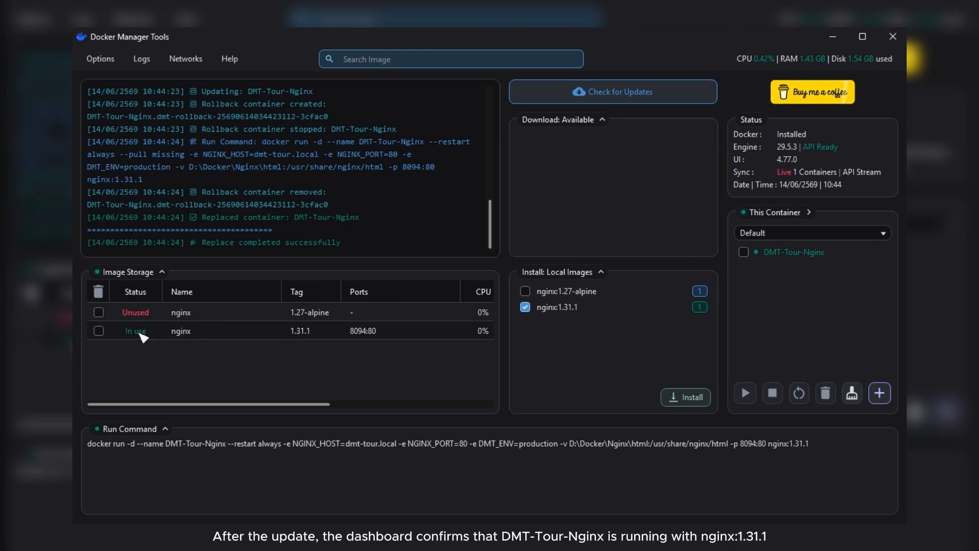
mouse_move(140, 334)
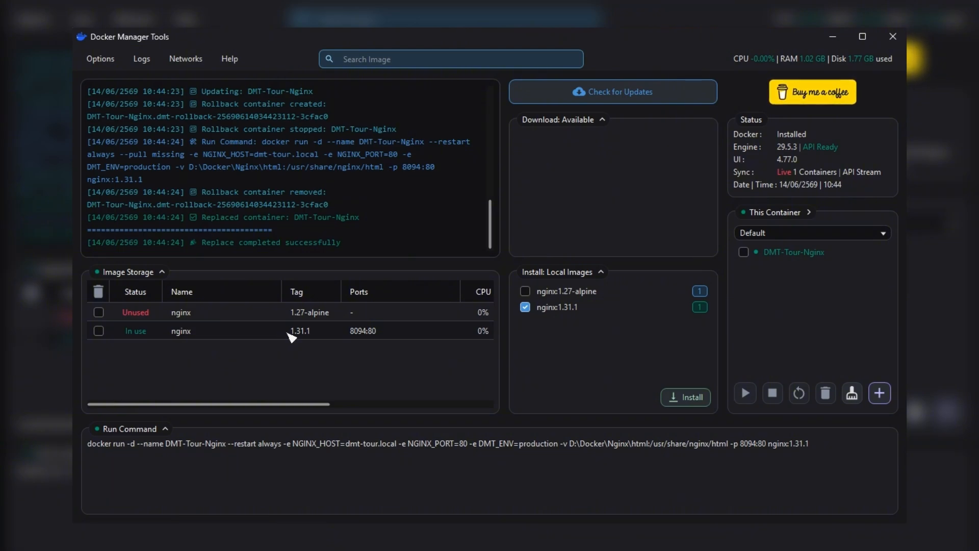
mouse_move(210, 404)
mouse_down()
mouse_move(385, 408)
mouse_move(209, 406)
mouse_up()
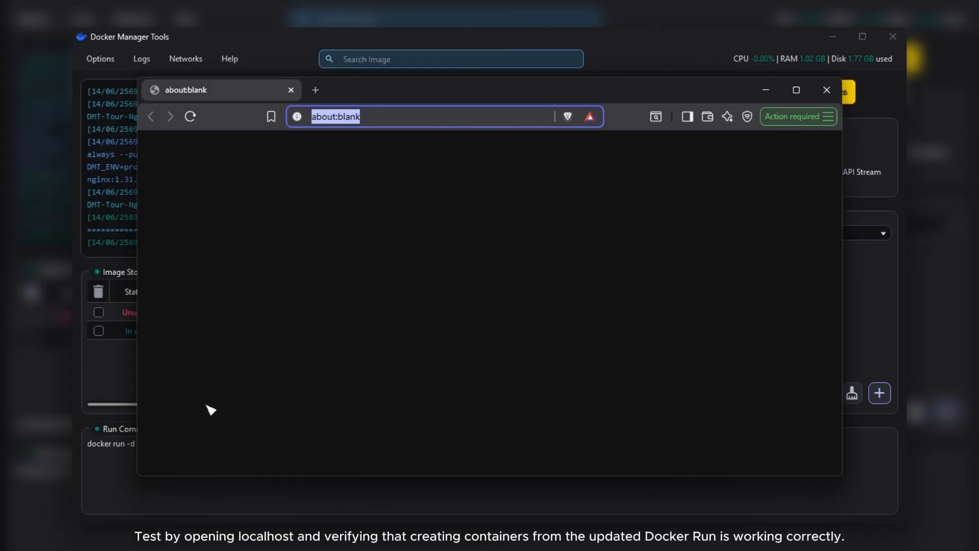
click(434, 121)
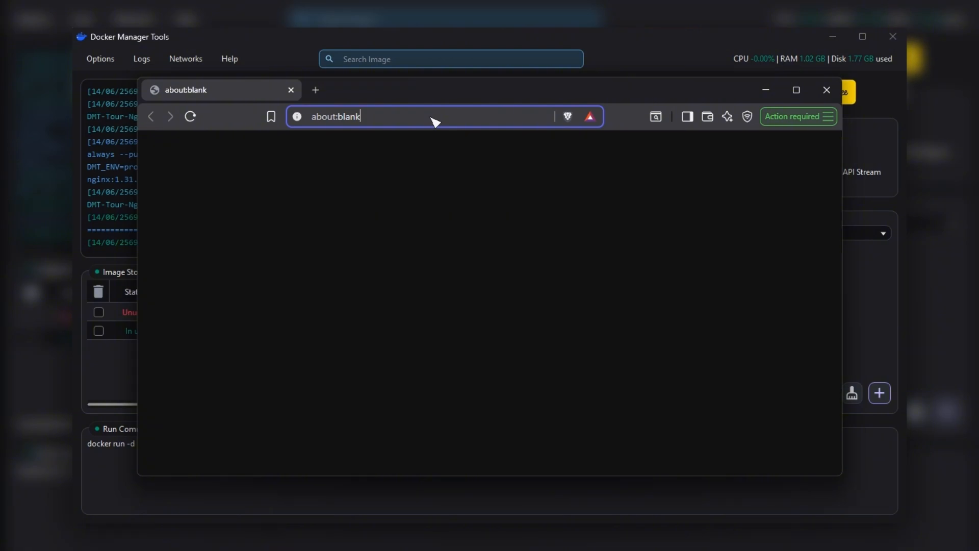
key(ctrl+a)
key(BackSpace)
text(http://localhost:8094)
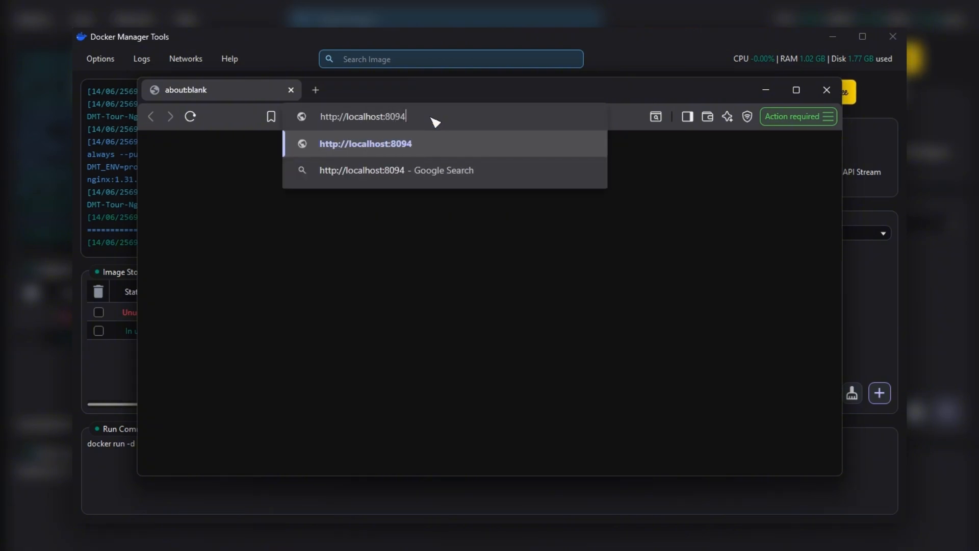
key(Return)
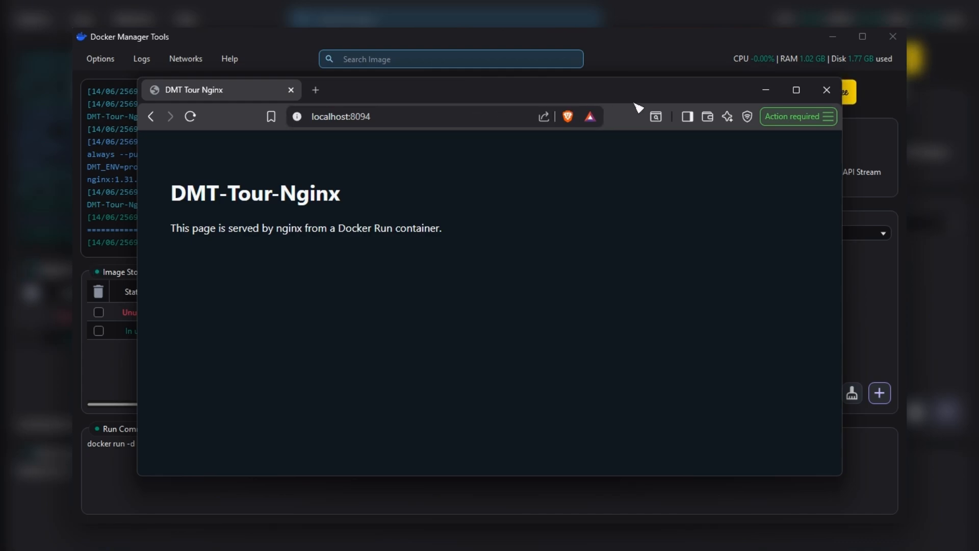
click(827, 90)
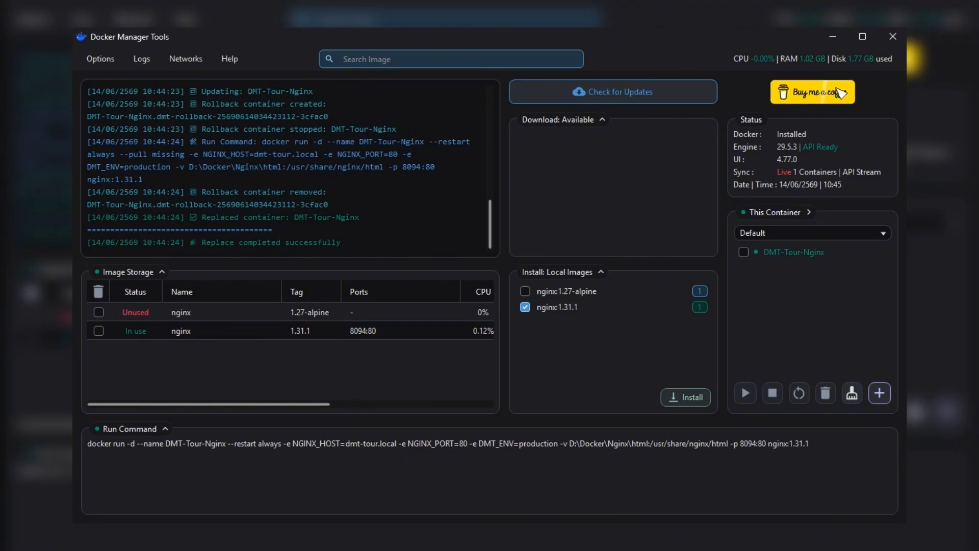